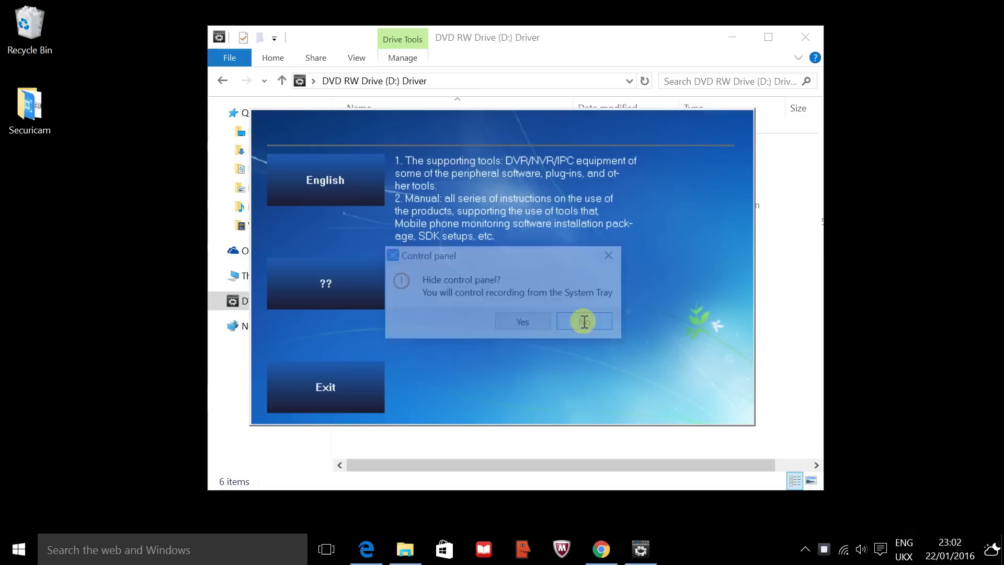
- Start the CMS installer from the English software list on the driver disc
click(583, 319)
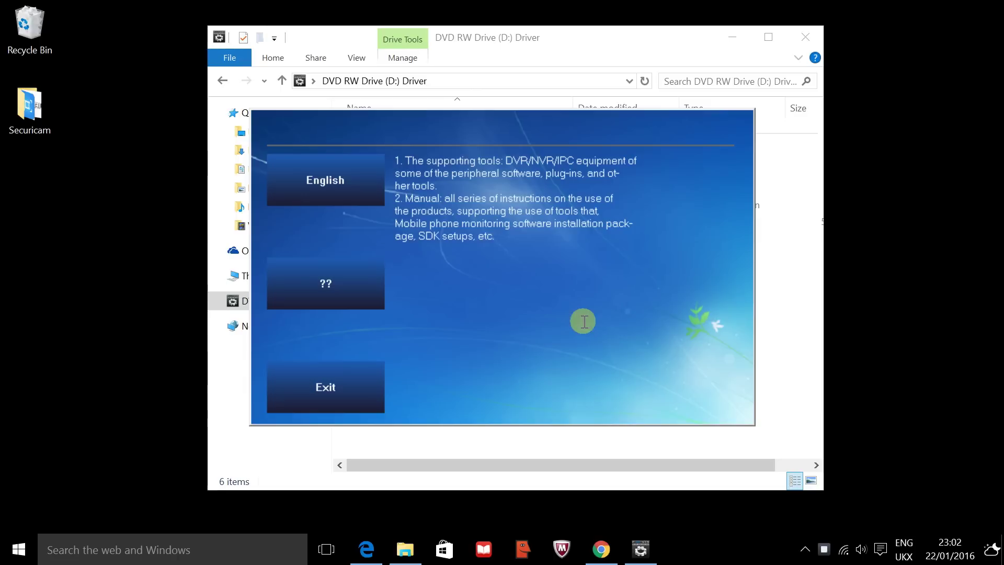
click(343, 189)
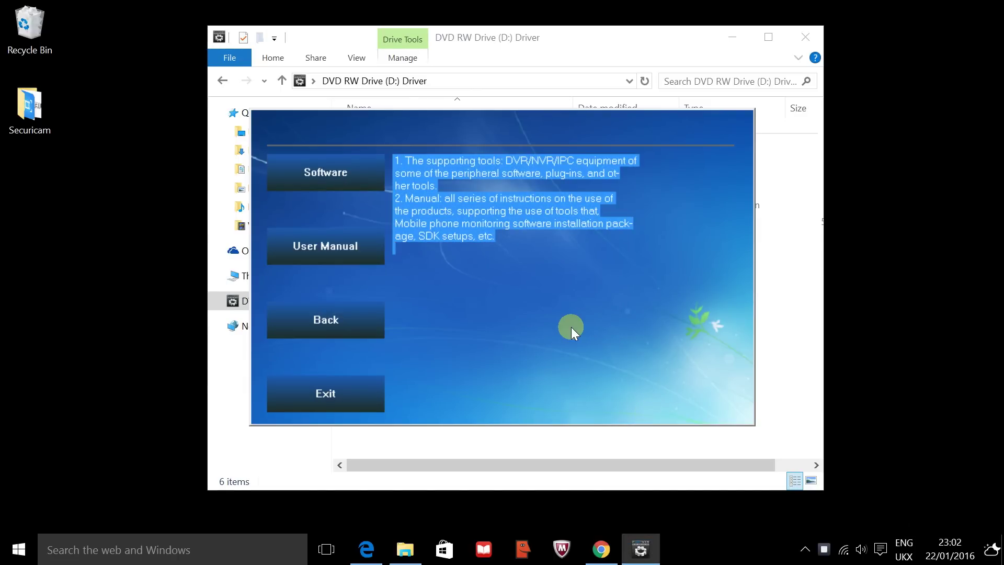
click(352, 178)
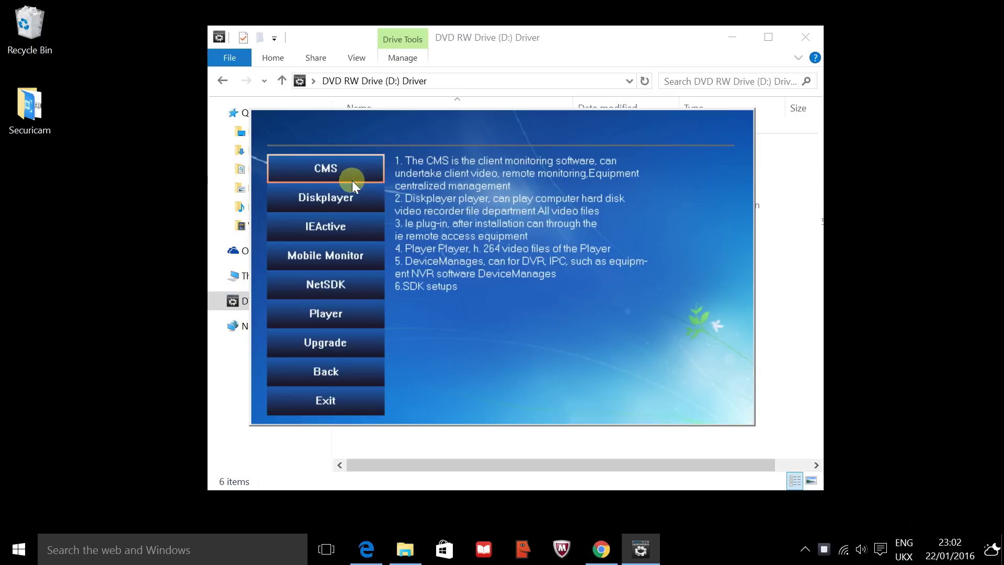
click(606, 404)
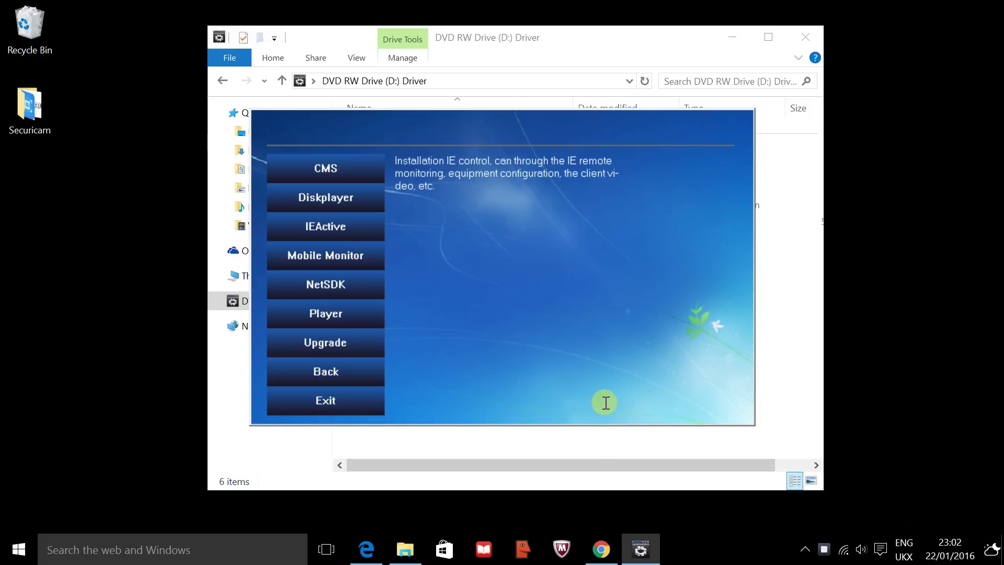
click(345, 167)
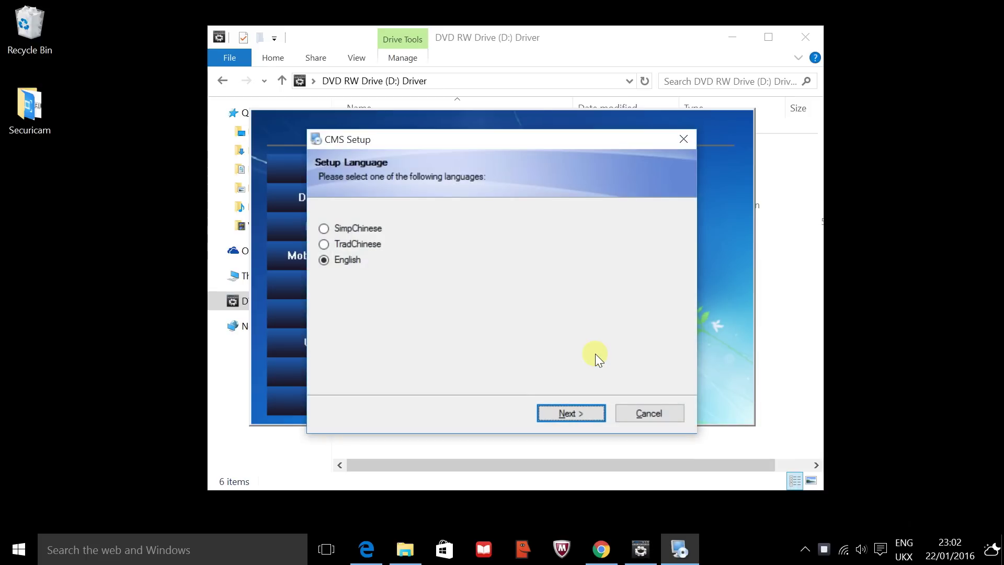
- Install CMS in English to the default folder C:\Program Files (x86)\CMS and finish the setup
click(579, 405)
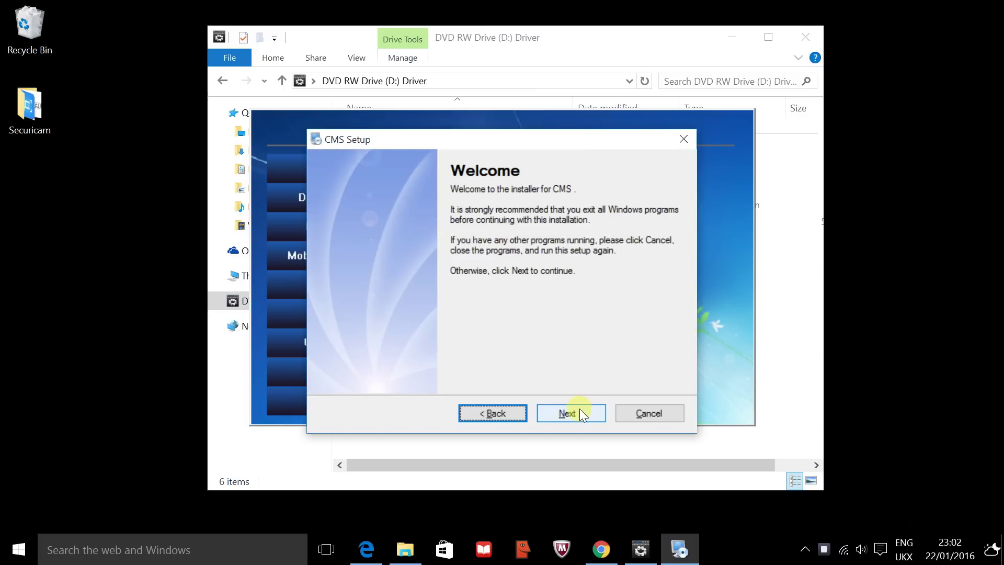
click(580, 410)
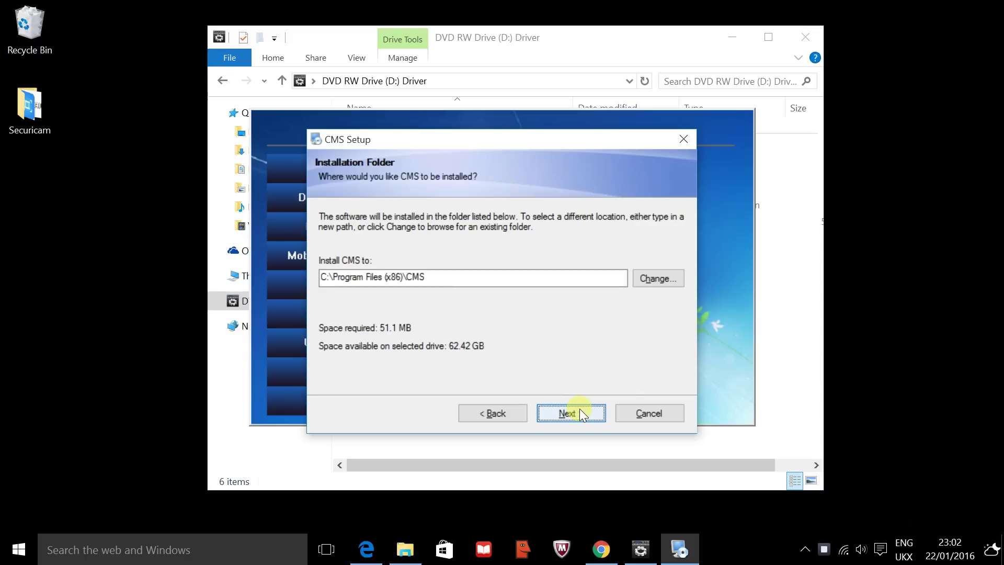
click(579, 409)
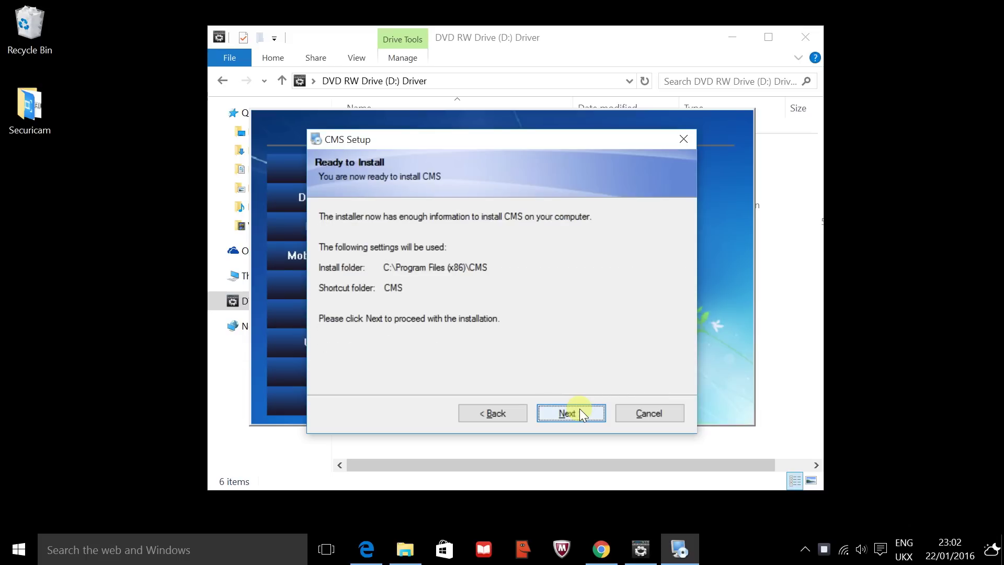
click(580, 409)
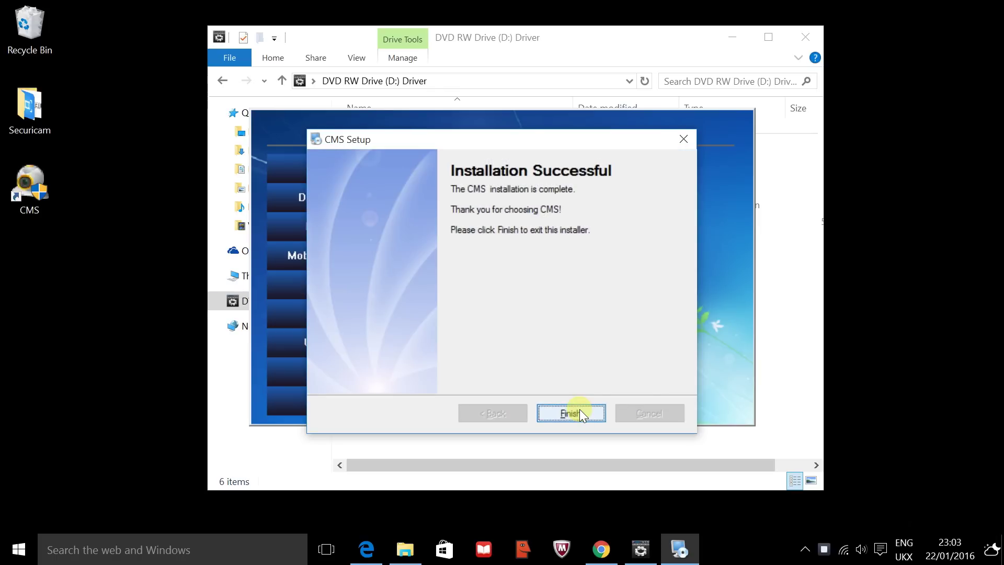
click(580, 409)
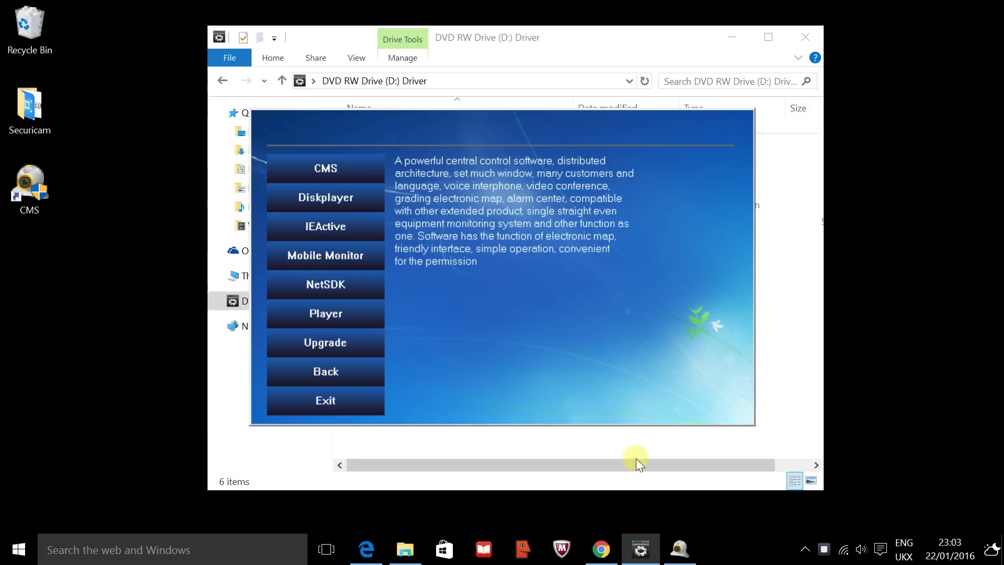
- Switch to CMS, select English as its language and log in with the prefilled super account
click(688, 555)
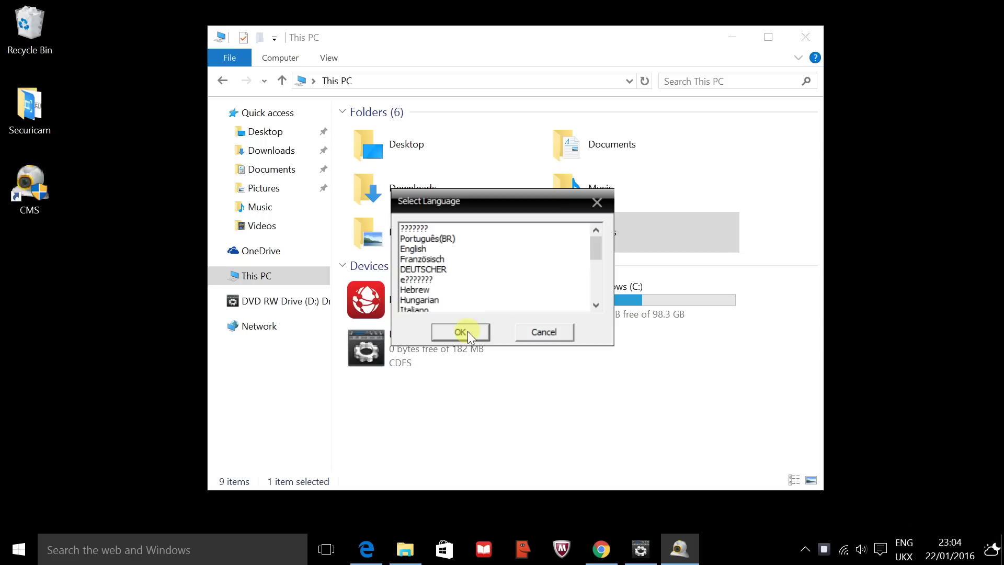
click(422, 248)
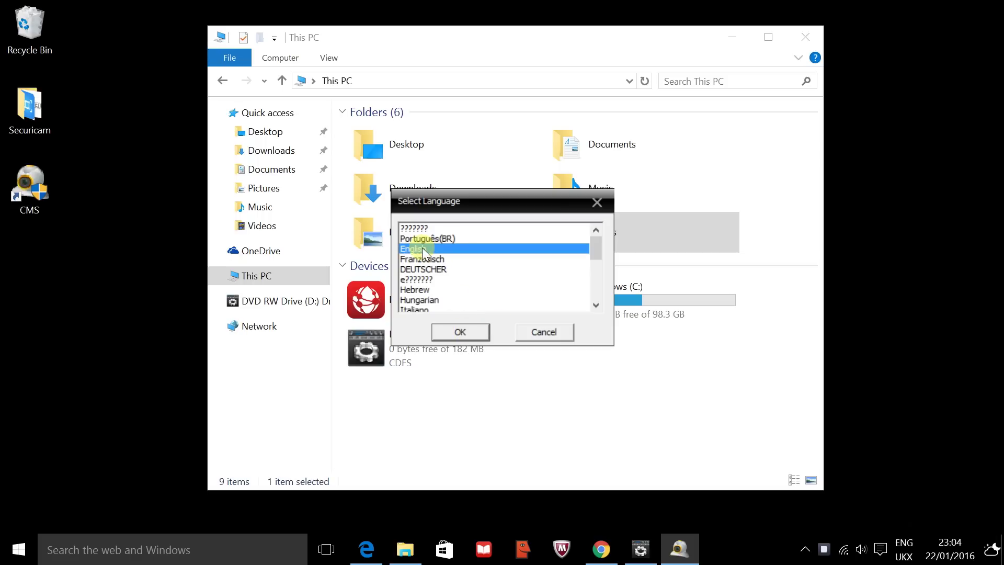
click(457, 332)
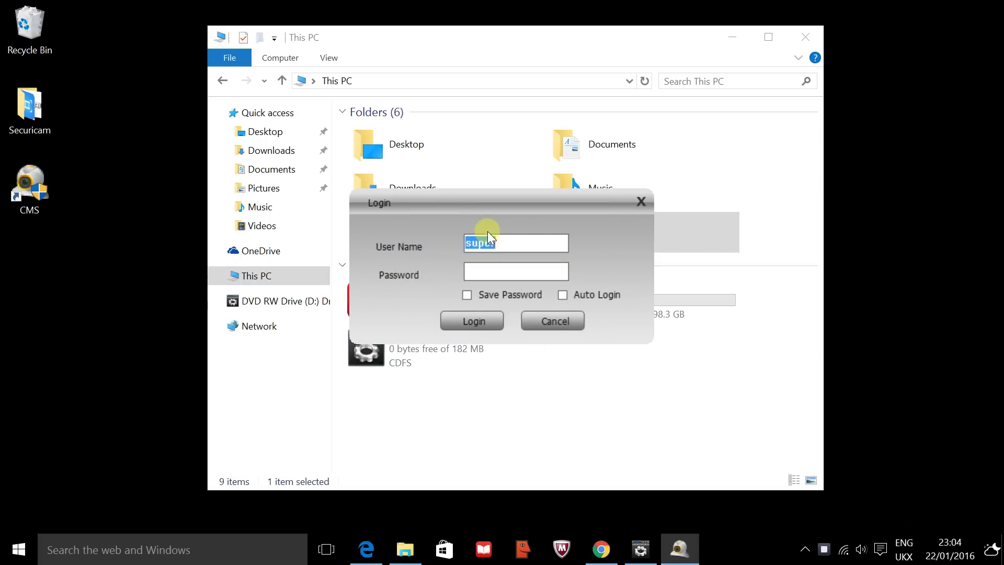
click(473, 321)
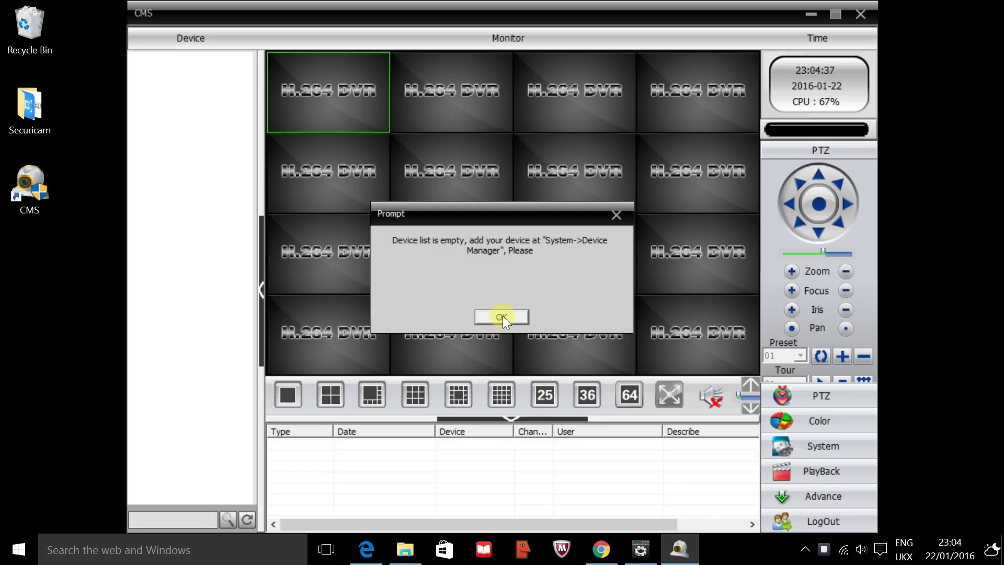
click(502, 317)
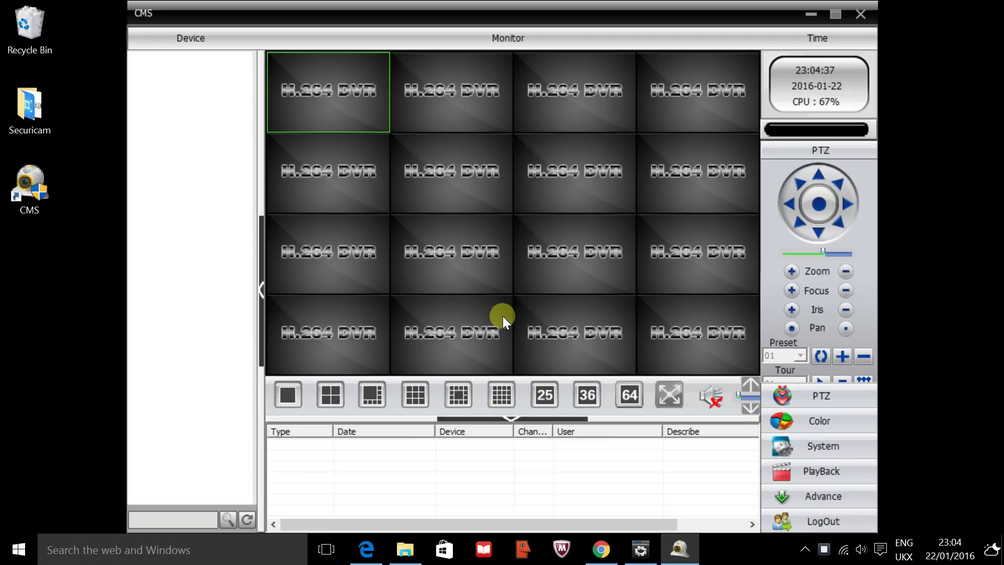
- Add an area named demoupstairs to the Zone List in the Device Manager
click(838, 445)
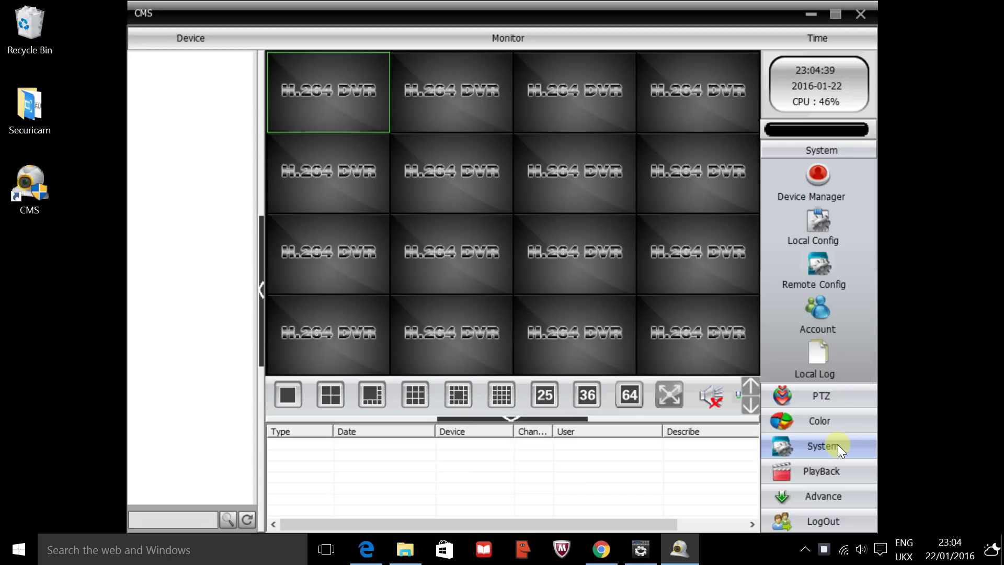
click(813, 183)
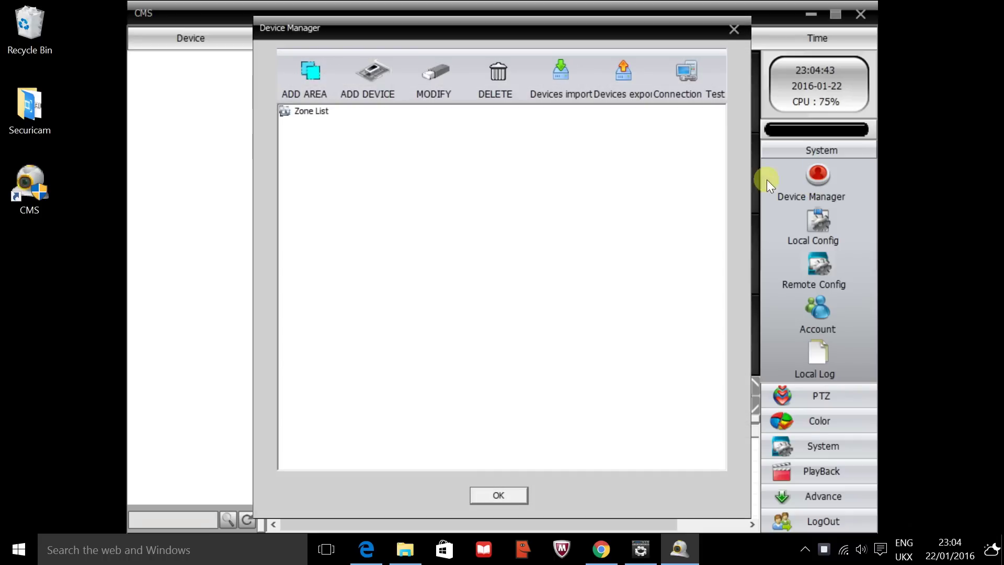
click(306, 111)
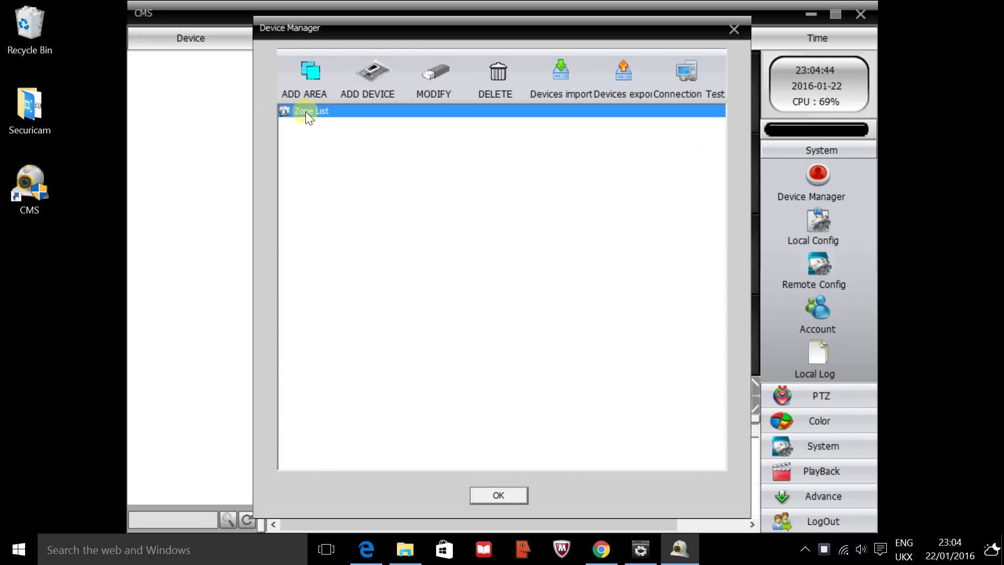
click(306, 80)
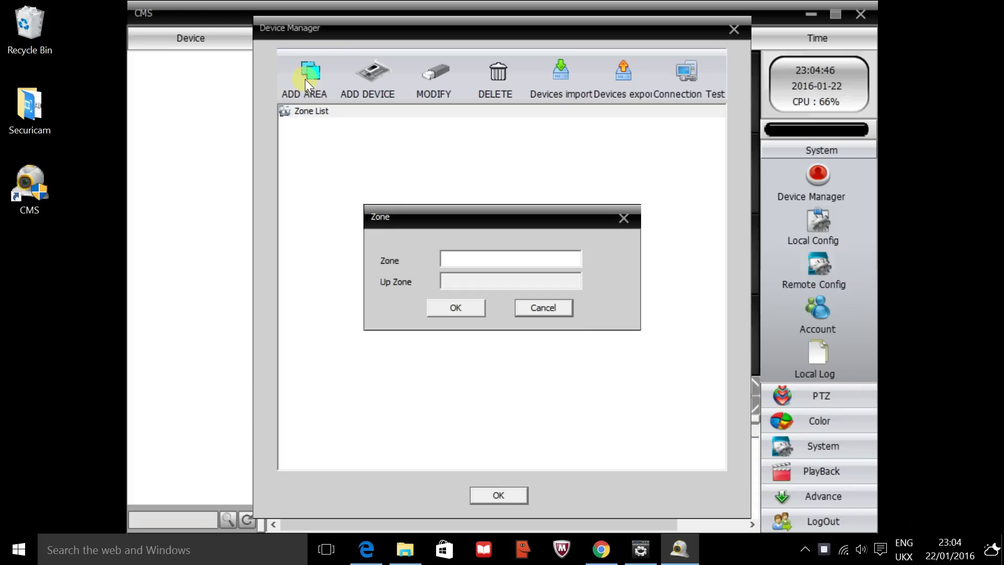
click(453, 257)
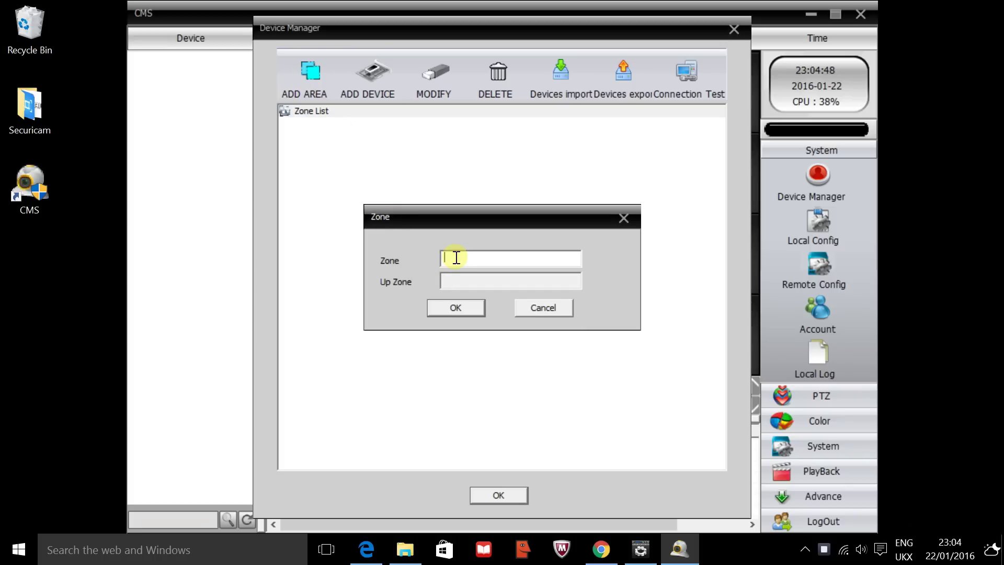
text(demoupstairs)
click(460, 304)
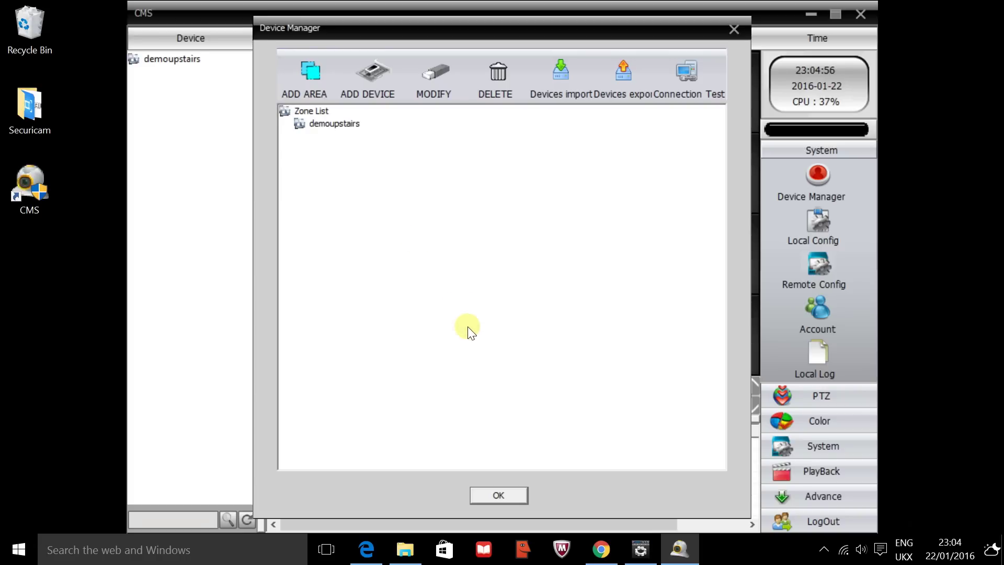
- Search the network for the H264DVR recorder and add it to the demoupstairs zone with port 34567 and user name admin
click(327, 126)
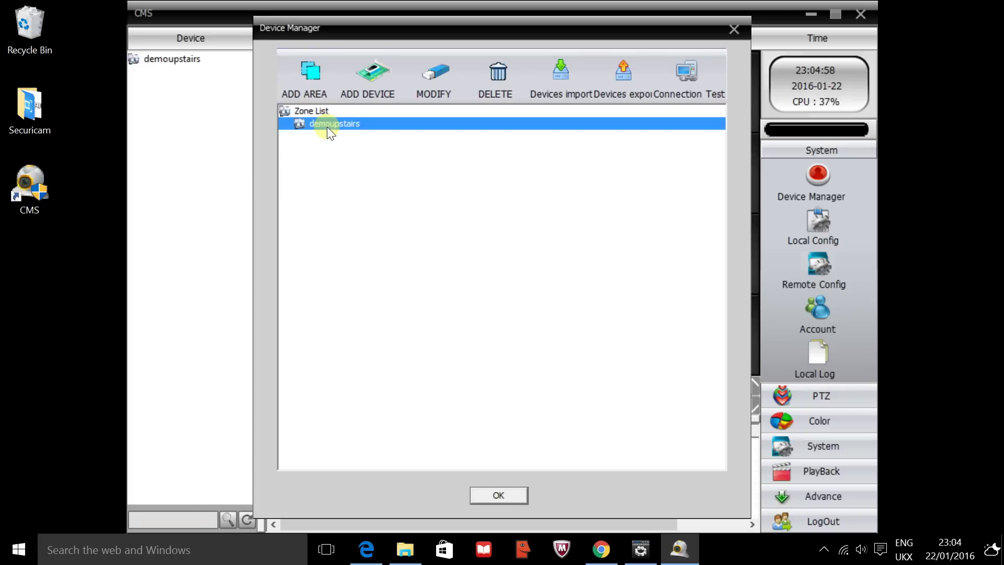
click(385, 81)
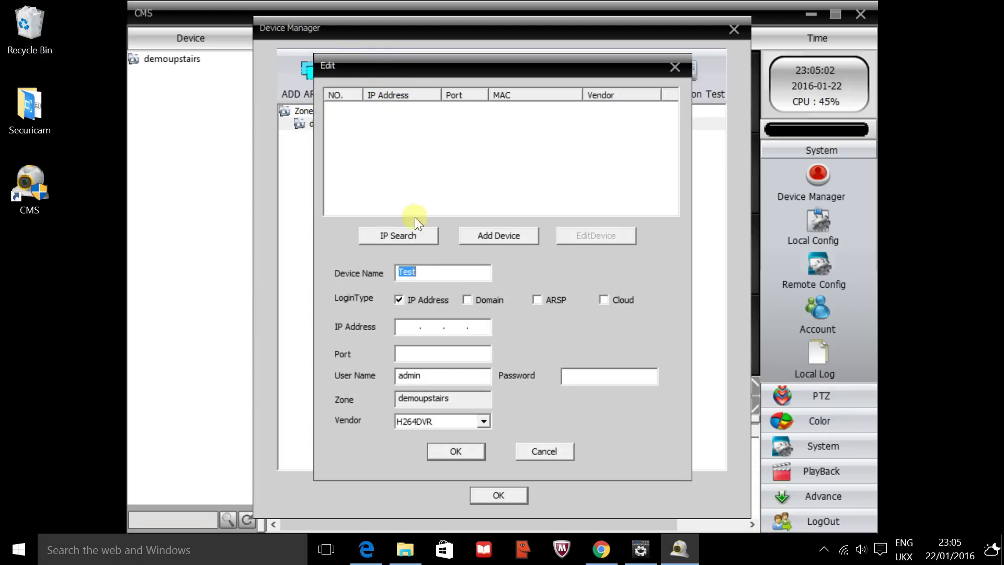
click(417, 233)
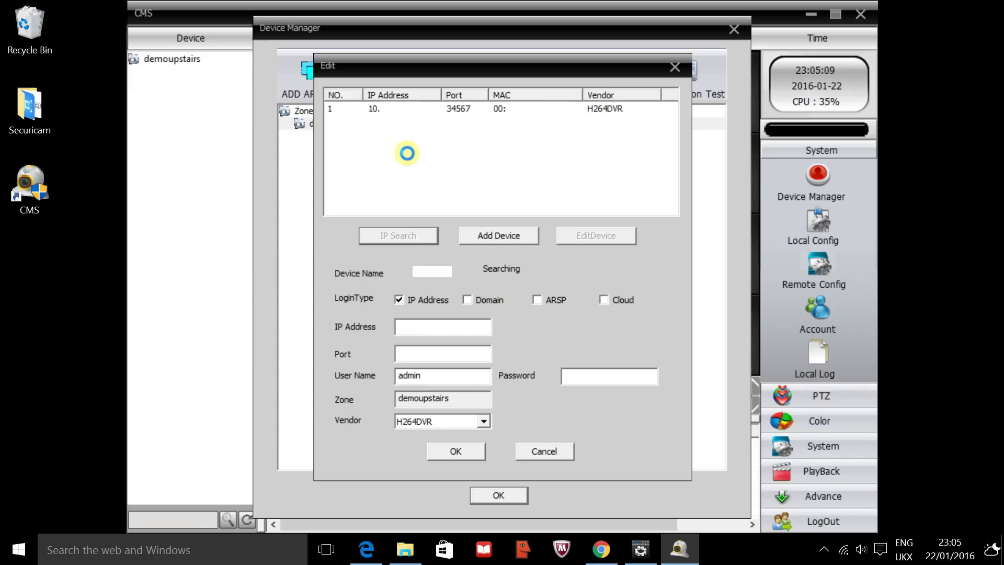
click(399, 116)
click(399, 116)
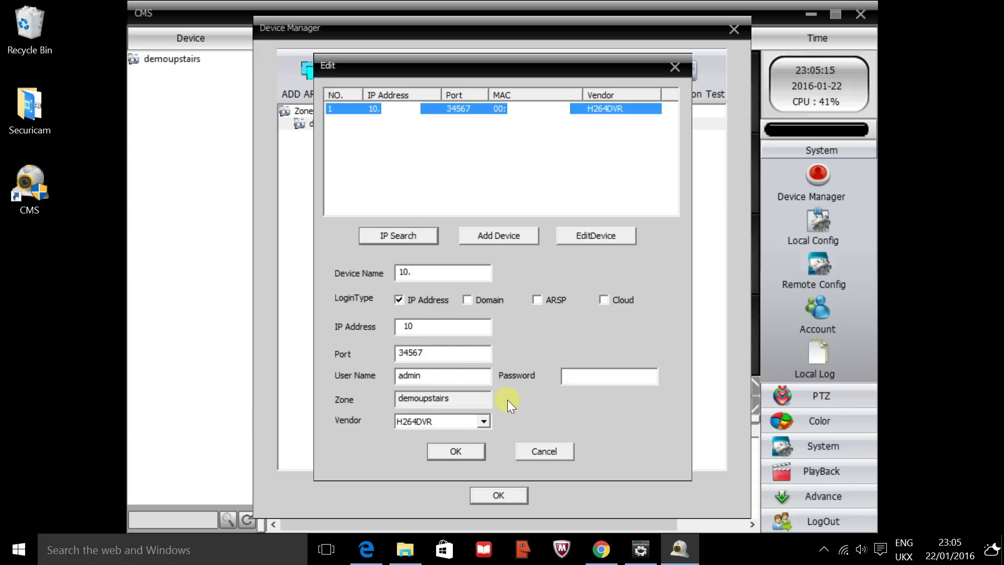
click(456, 451)
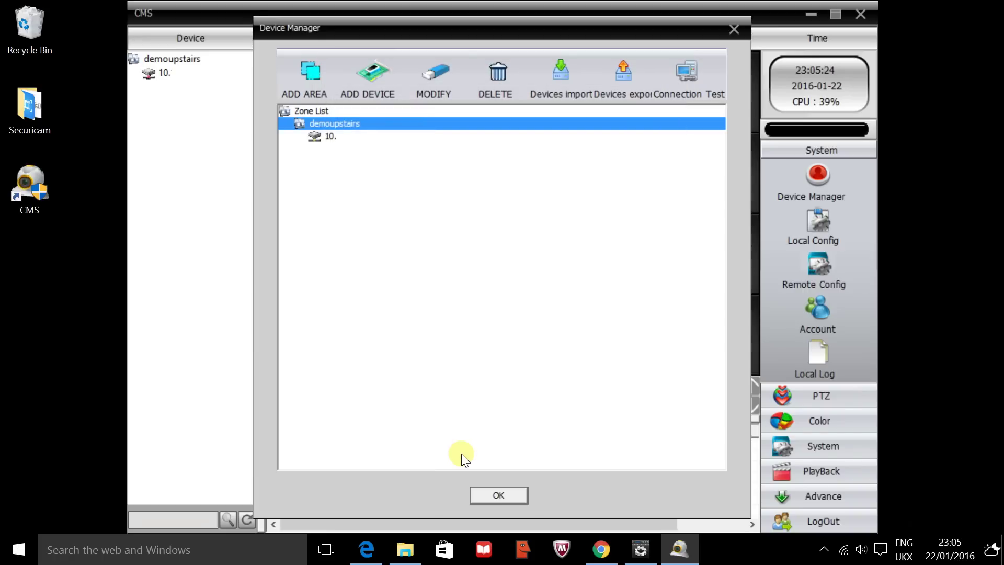
click(502, 495)
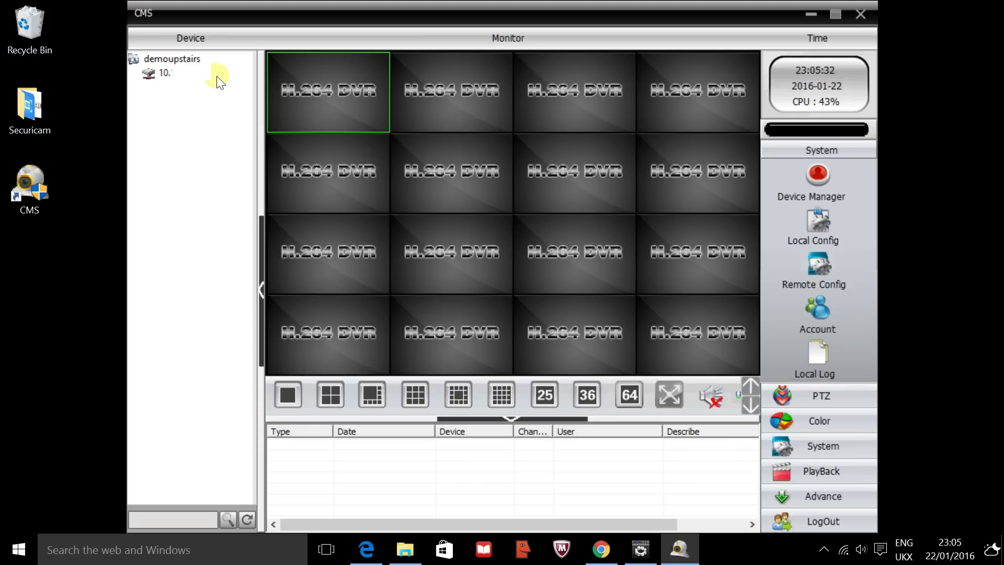
- Connect to the recorder in the demoupstairs zone, display CAM01 in the first monitor window and enlarge its view
double_click(157, 73)
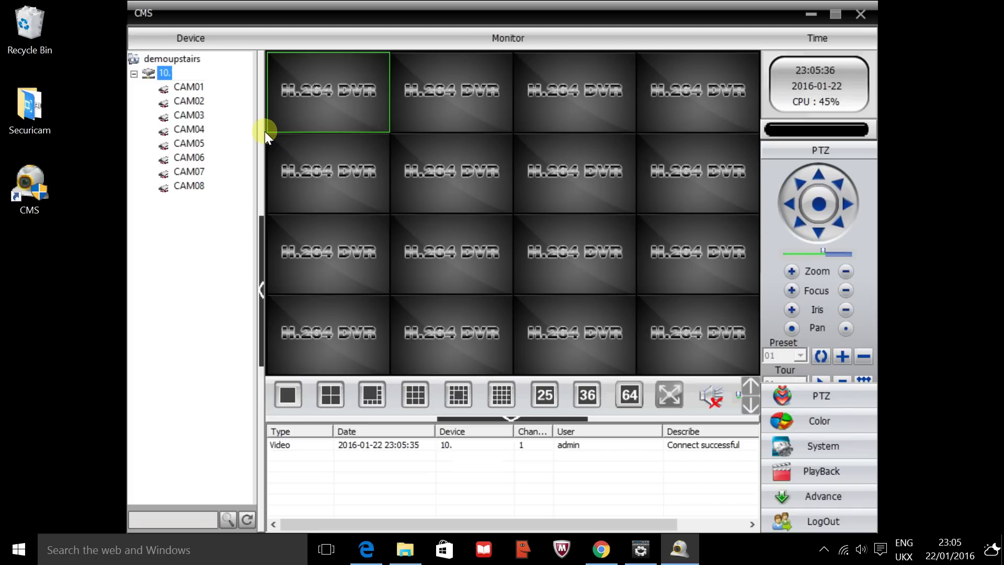
click(180, 88)
drag(180, 88, 338, 78)
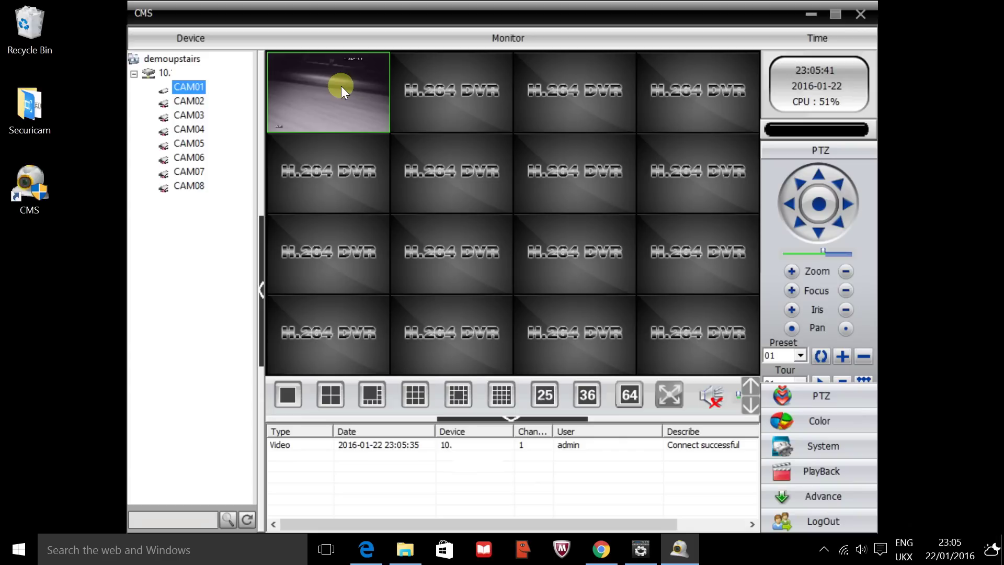
double_click(341, 86)
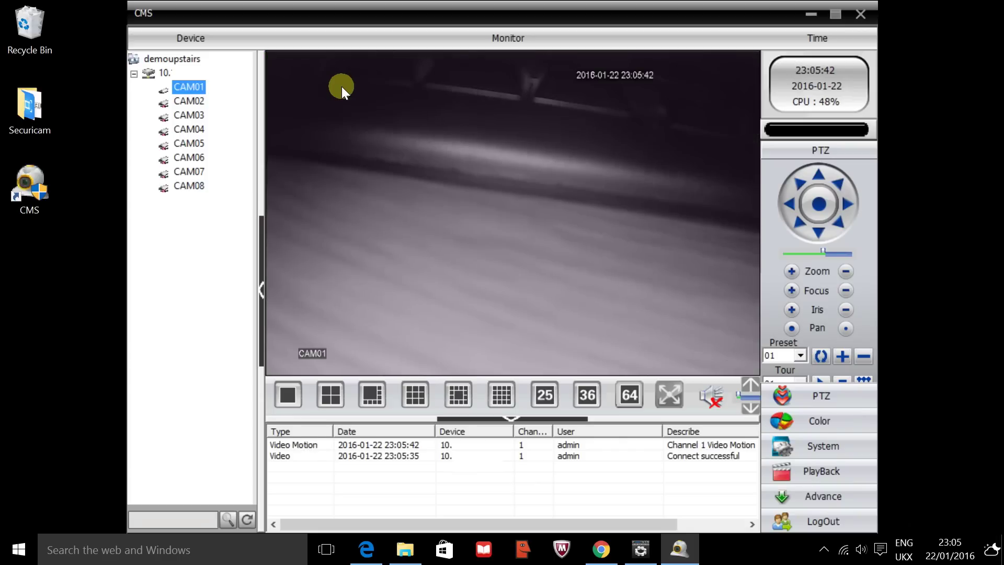